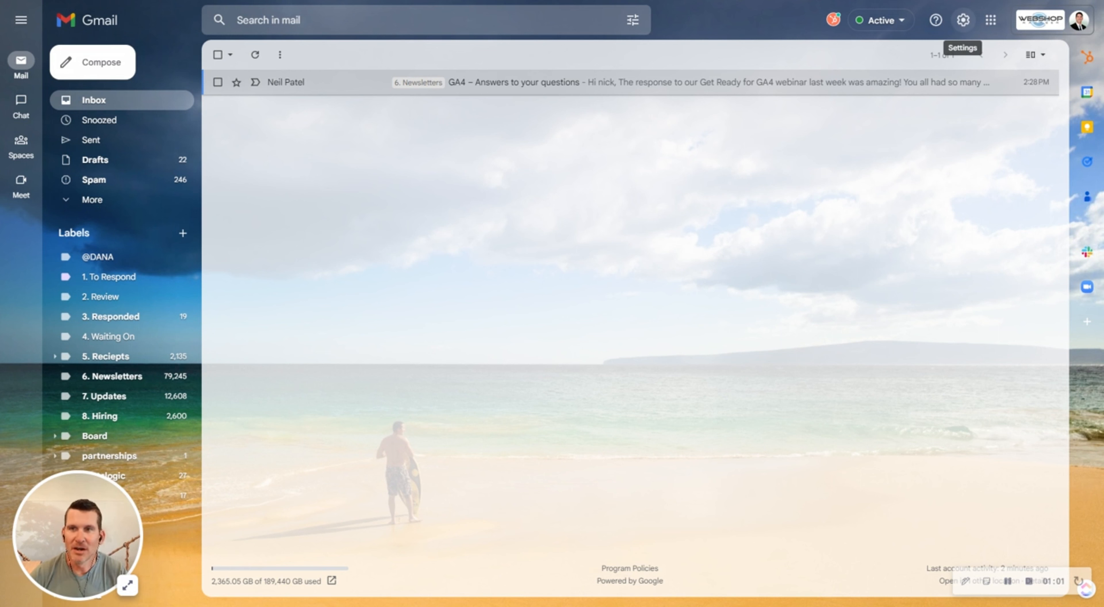
# Open the full mail settings and review the list of existing filters
pyautogui.click(963, 20)
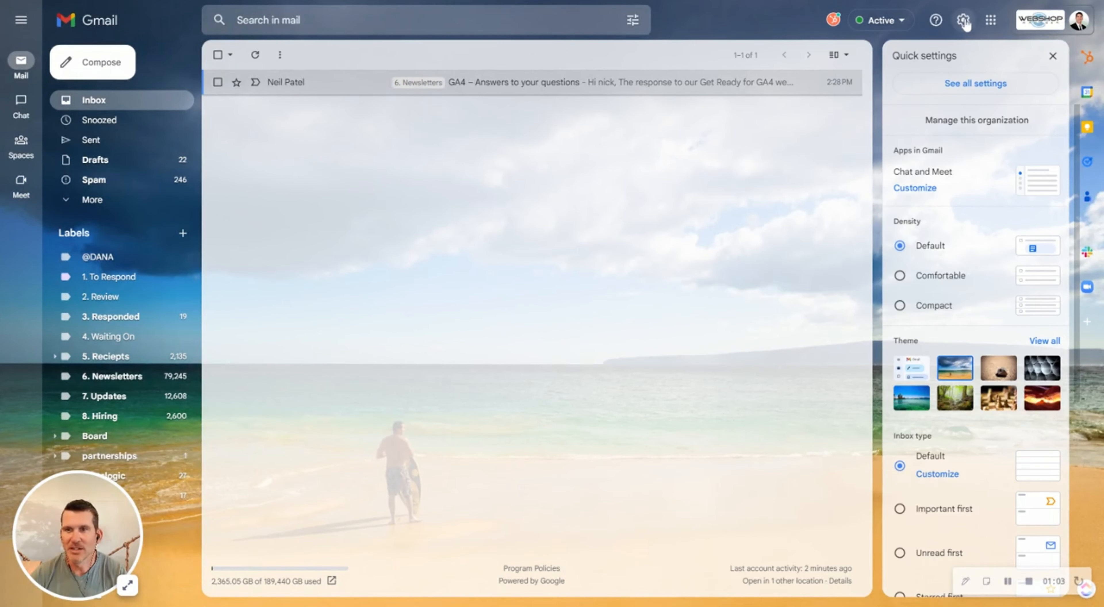
pyautogui.click(964, 88)
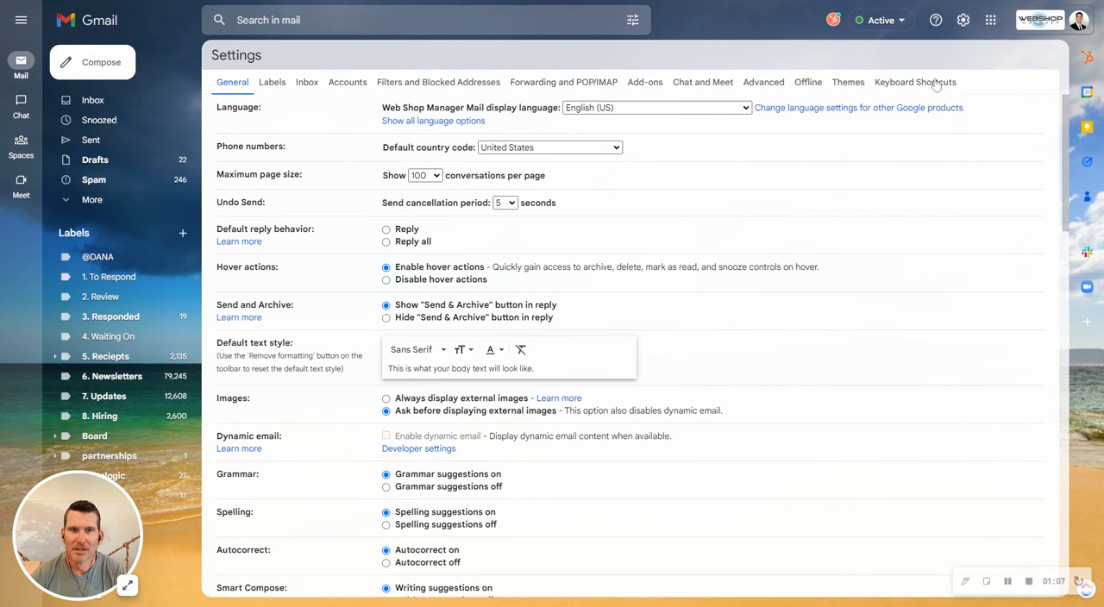
pyautogui.click(452, 85)
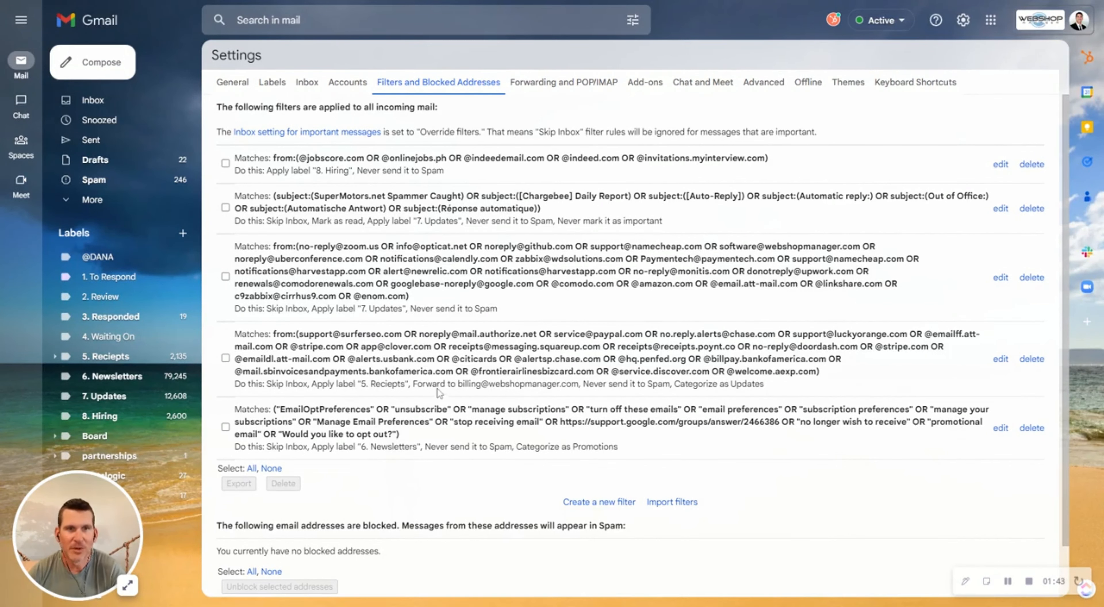
# Return to the inbox and open the email "GA4 – Answers to your questions"
pyautogui.click(93, 103)
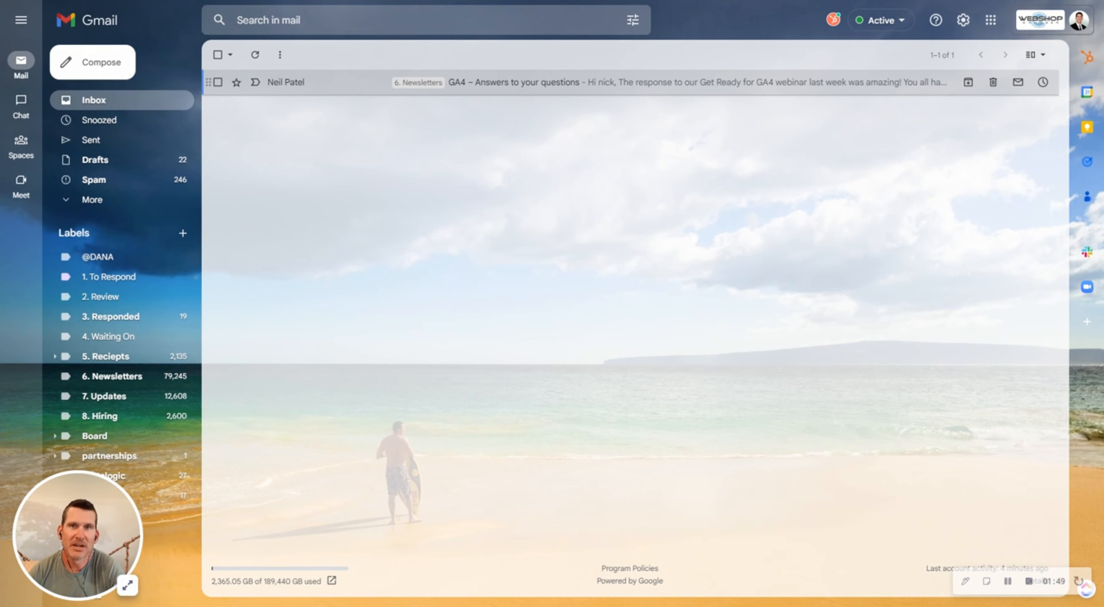
pyautogui.click(523, 86)
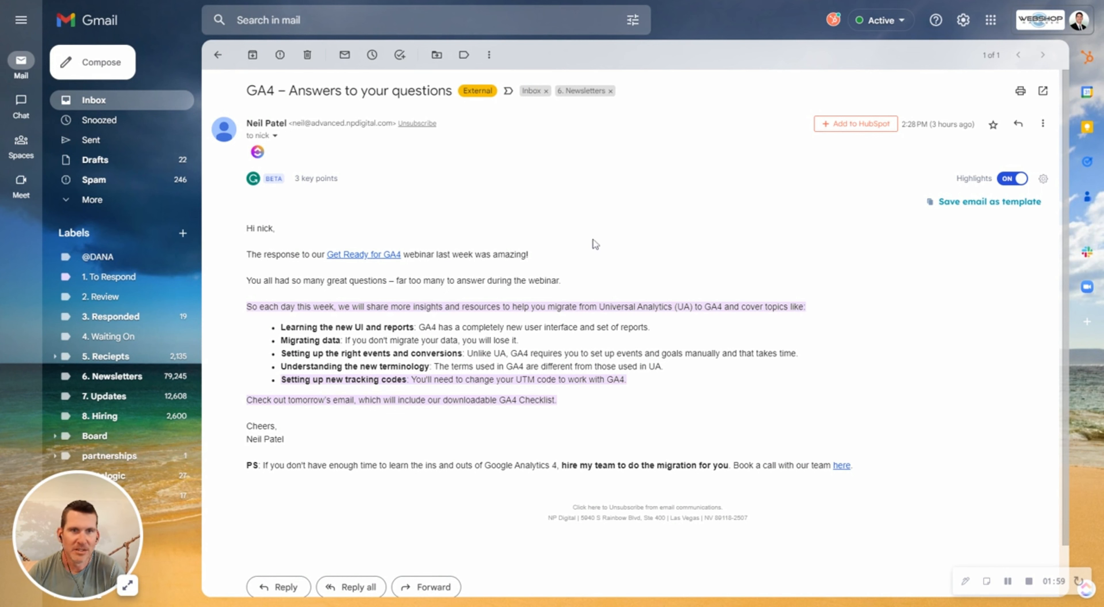
# Search all mail for "unsubscribe" and start a new filter from those search criteria
pyautogui.click(302, 27)
pyautogui.write('u')
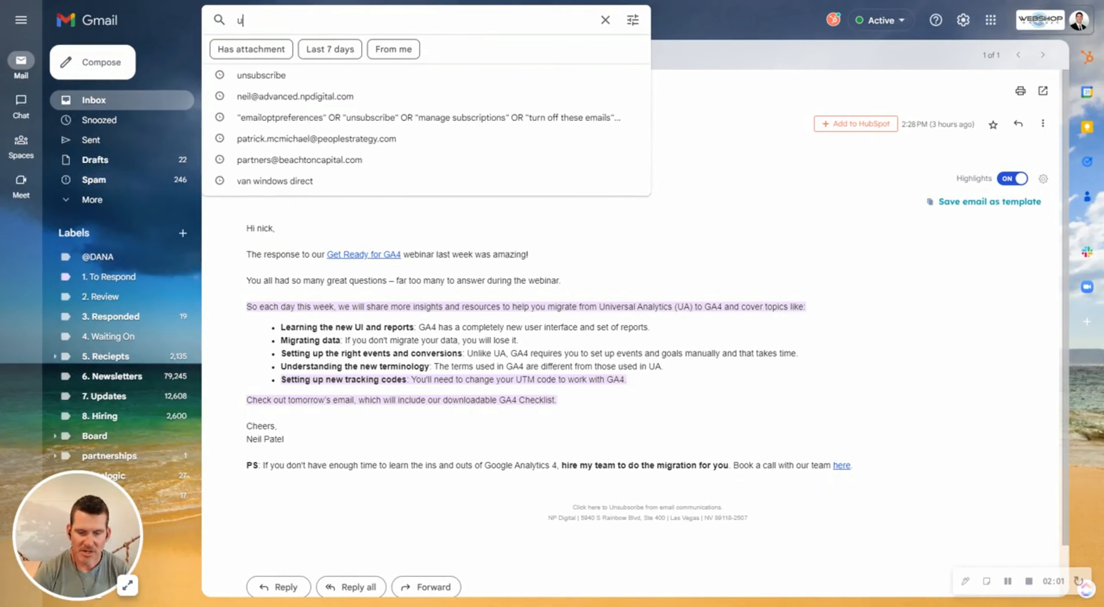
pyautogui.write('nsu')
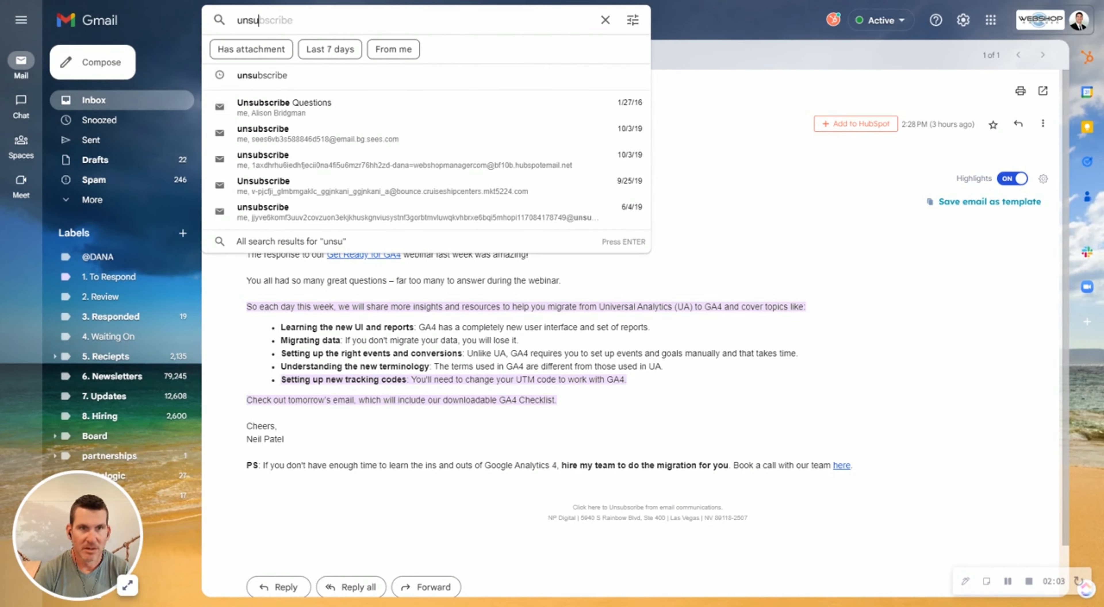
pyautogui.write('bscribe')
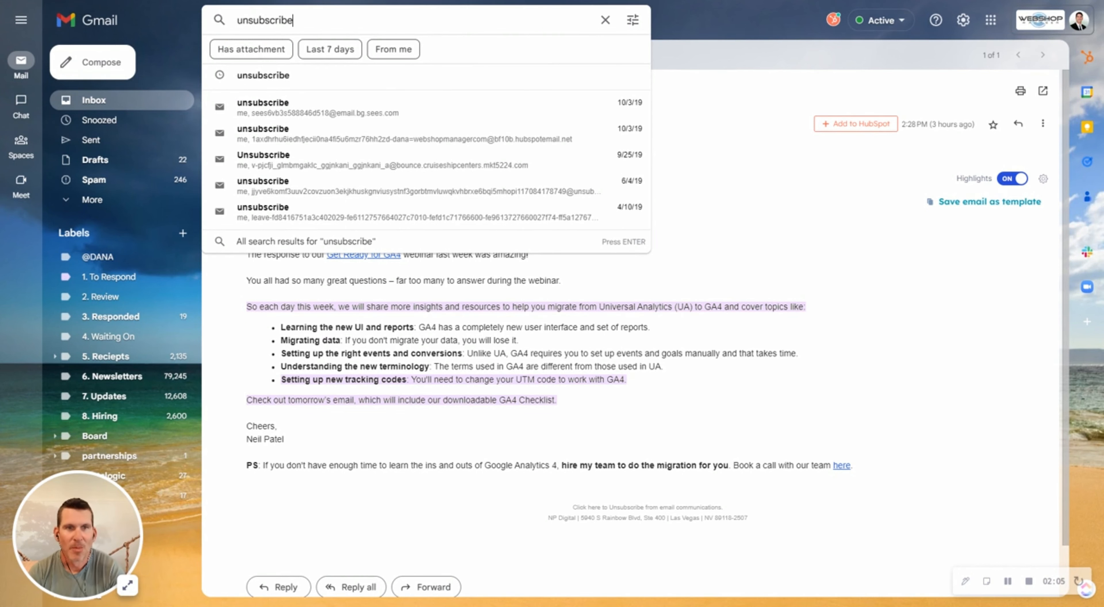
pyautogui.press('Return')
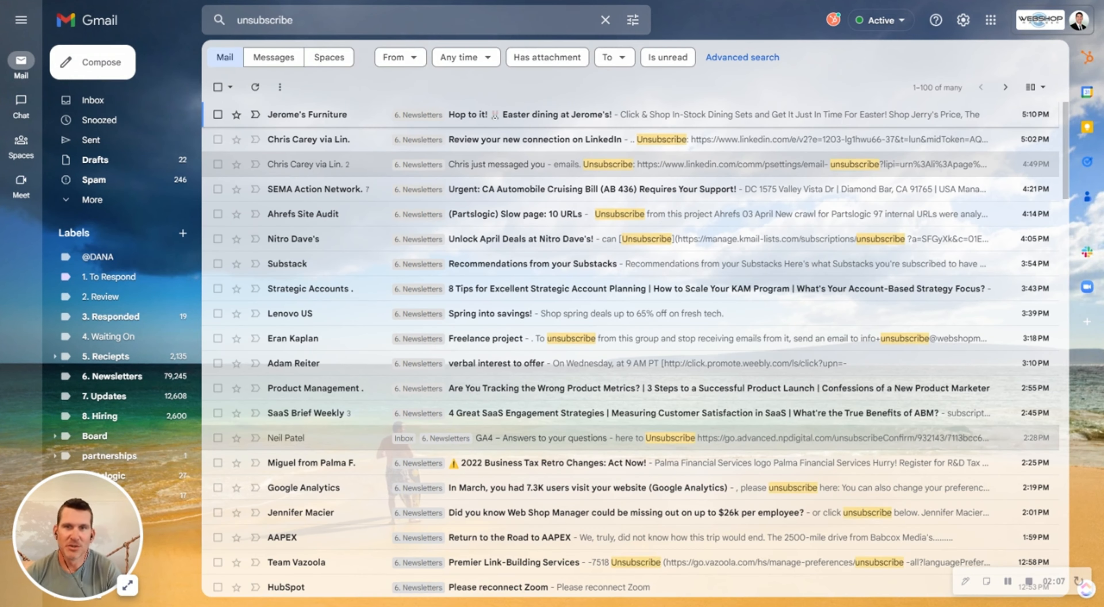
pyautogui.click(740, 58)
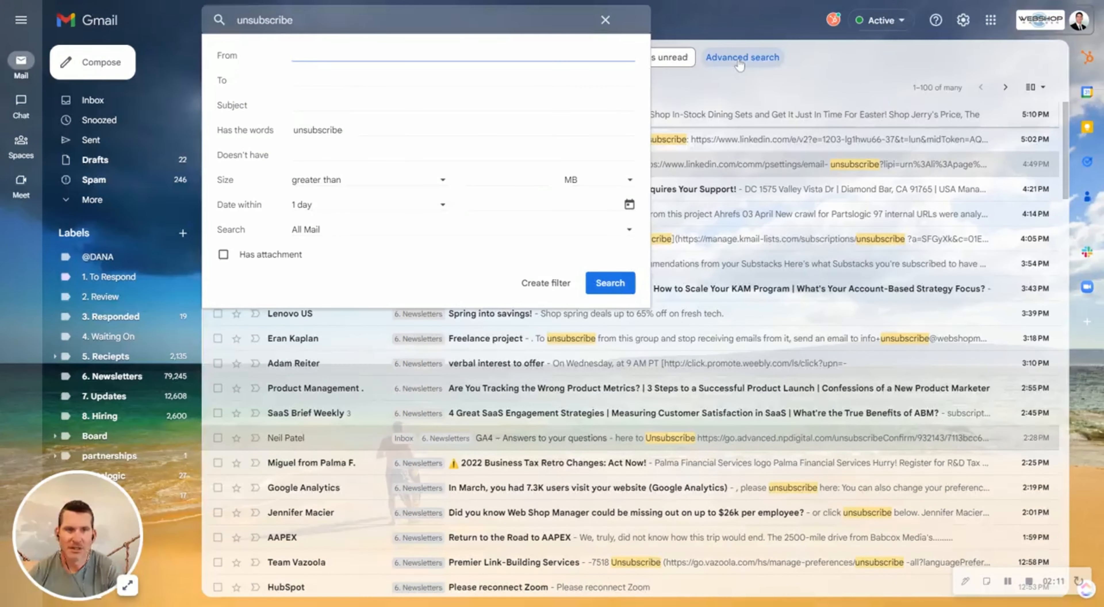
pyautogui.click(546, 287)
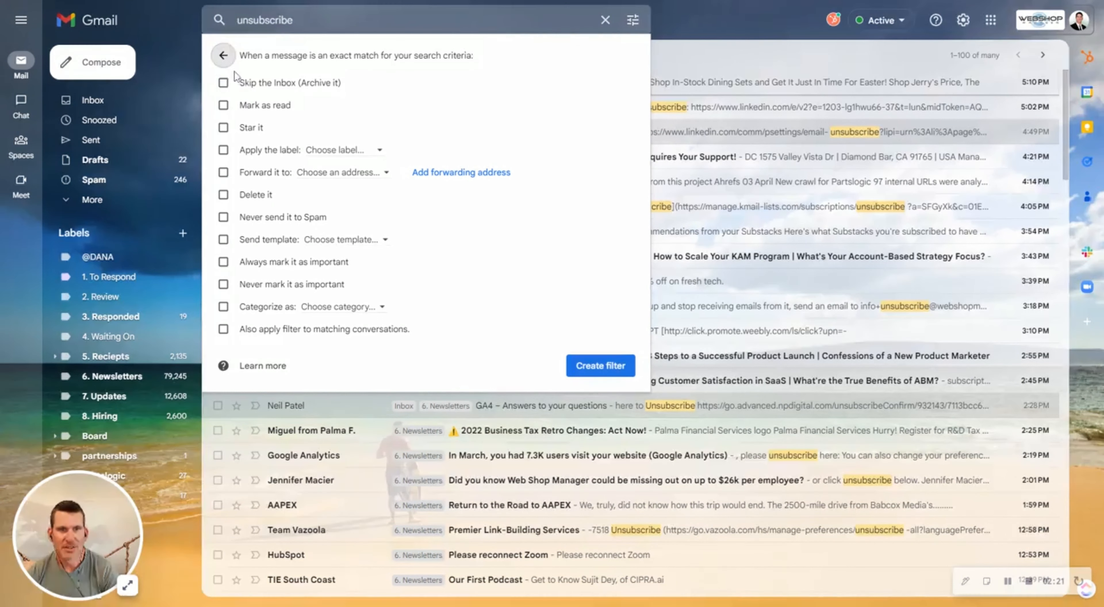
# Create the filter with Skip the Inbox, label "6. Newsletters", Never send it to Spam, and the category Promotions
pyautogui.click(224, 83)
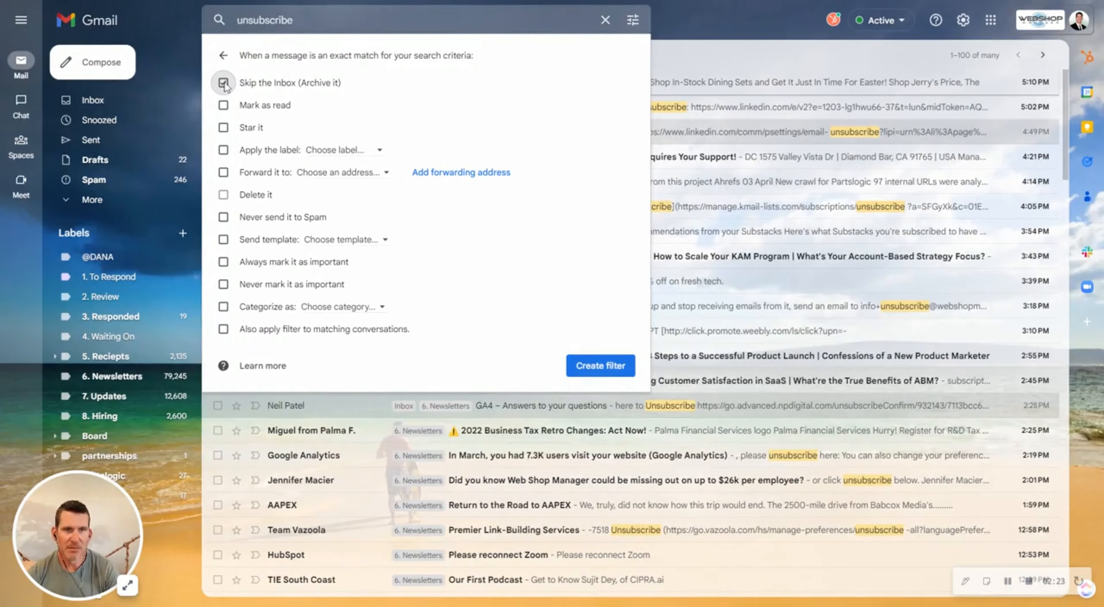
pyautogui.click(223, 149)
pyautogui.click(339, 150)
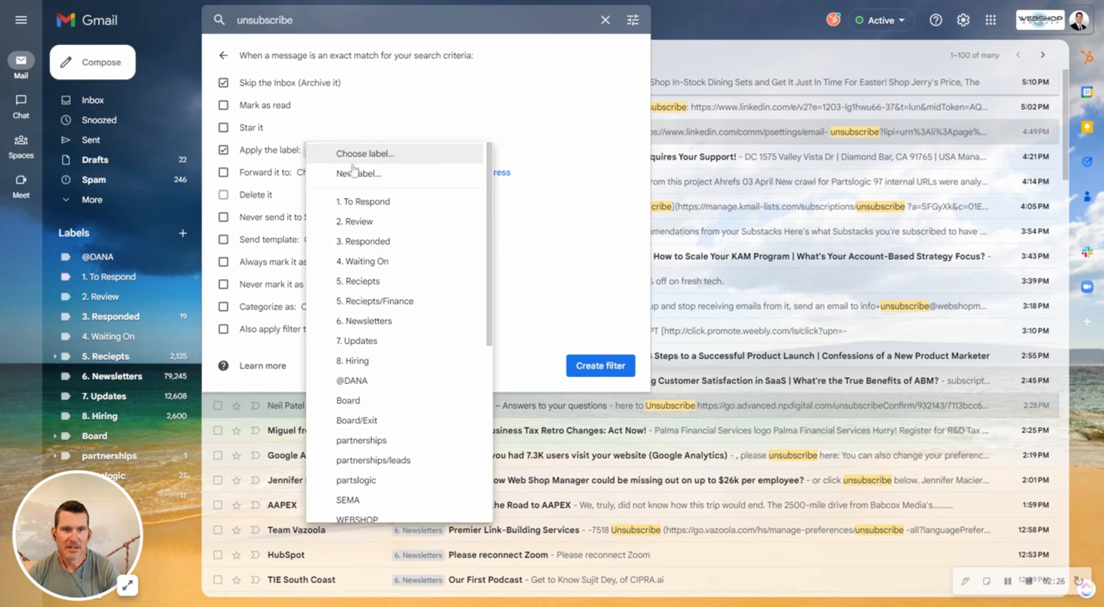
pyautogui.click(371, 320)
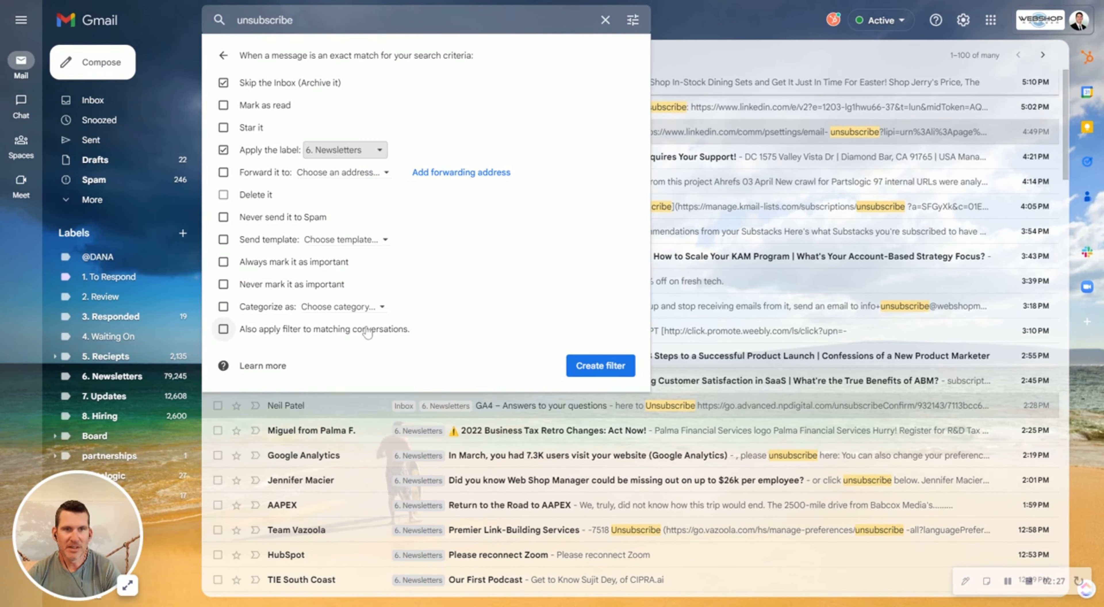
pyautogui.click(224, 217)
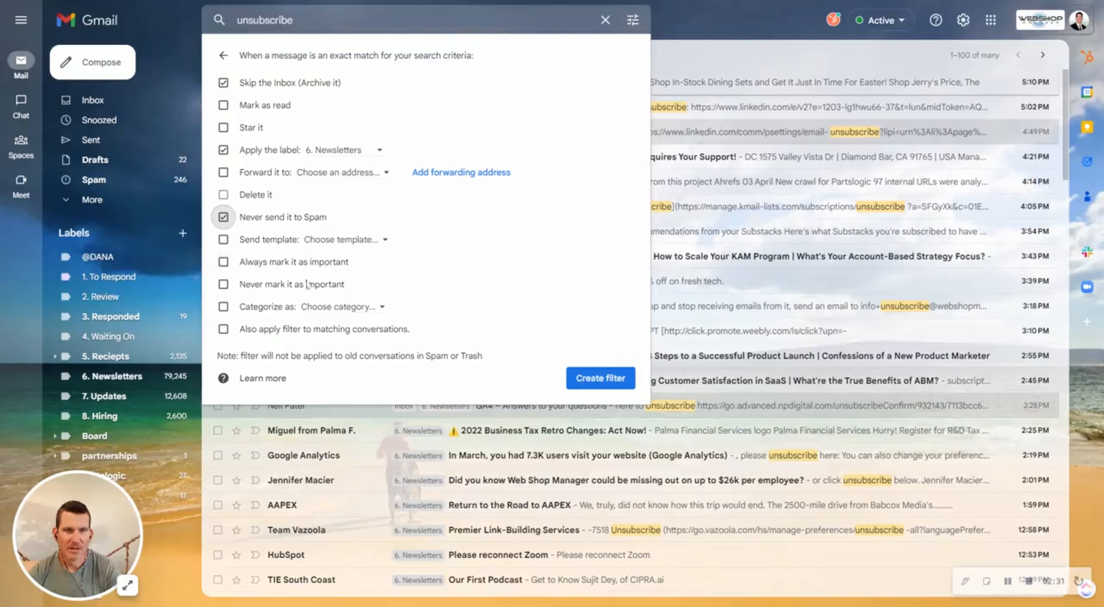
pyautogui.click(228, 307)
pyautogui.click(328, 308)
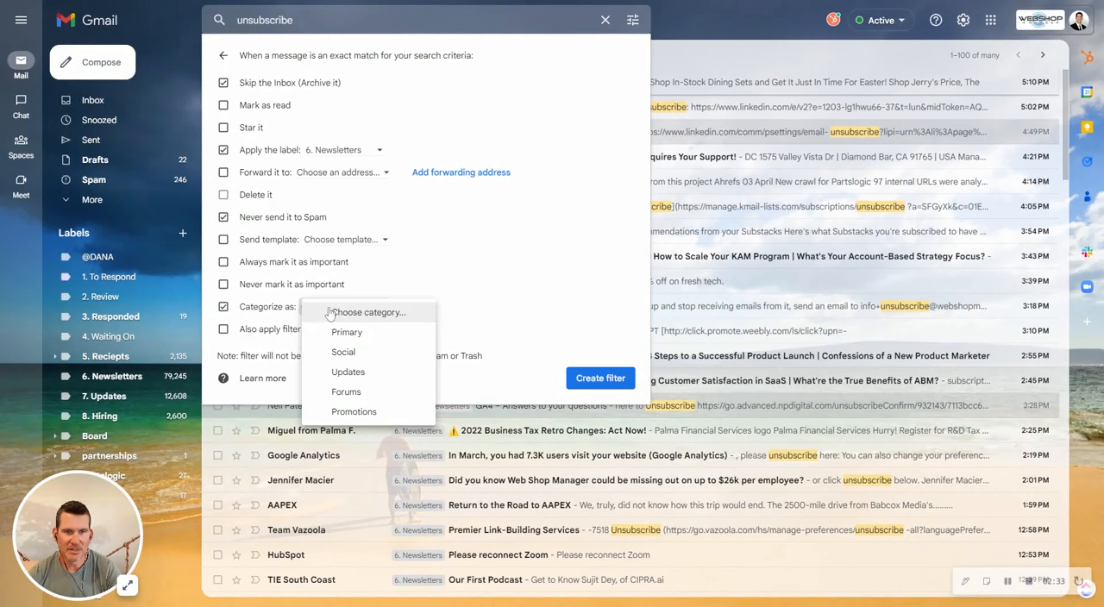
pyautogui.click(366, 413)
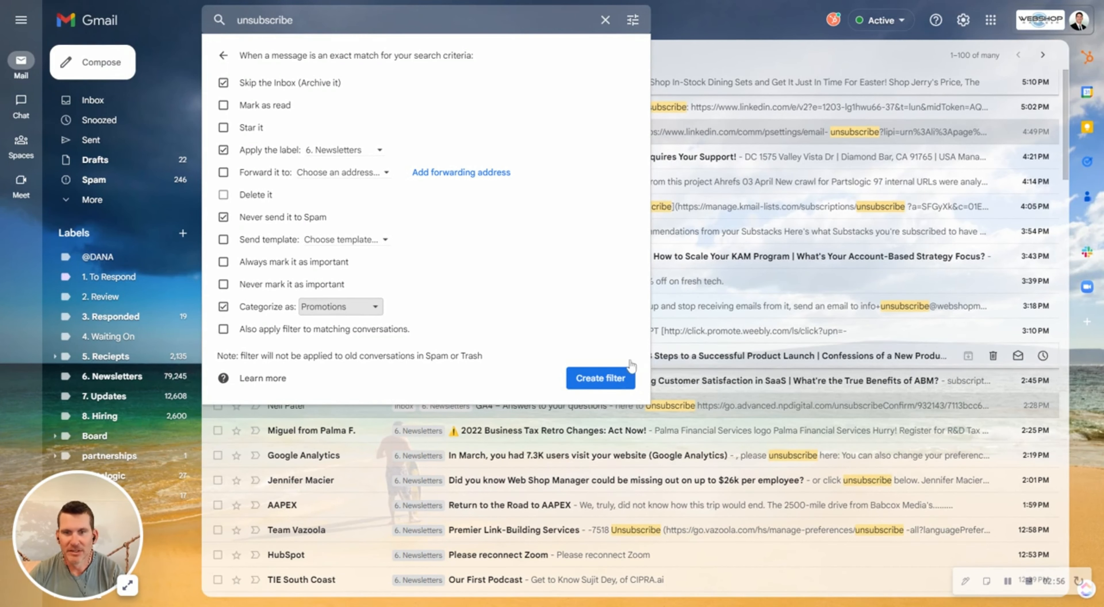
pyautogui.click(593, 388)
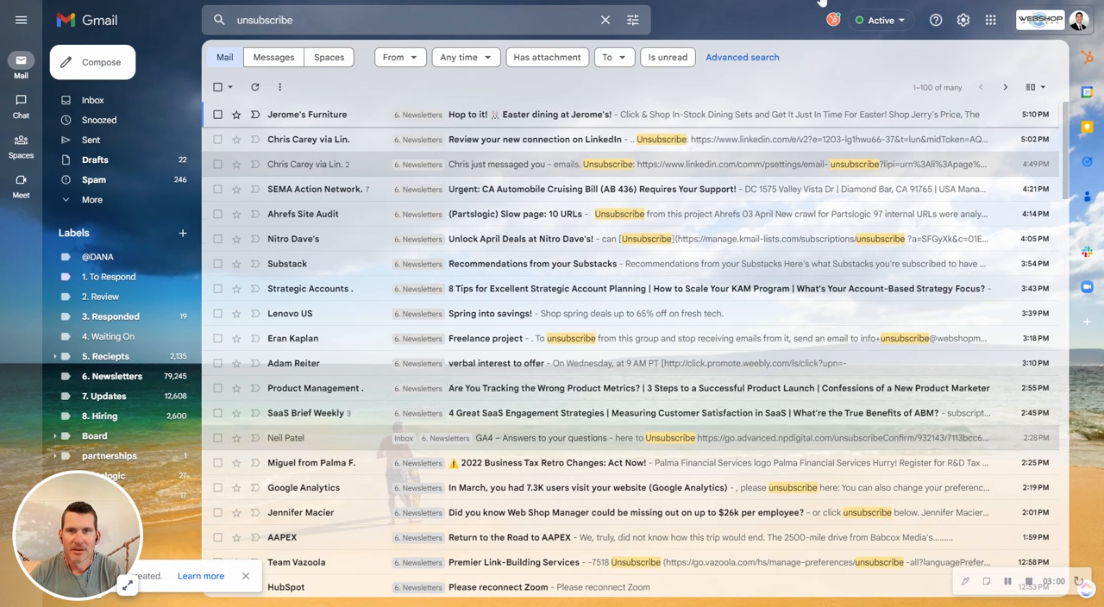
# Open the list of filters and blocked addresses in the full mail settings
pyautogui.click(964, 21)
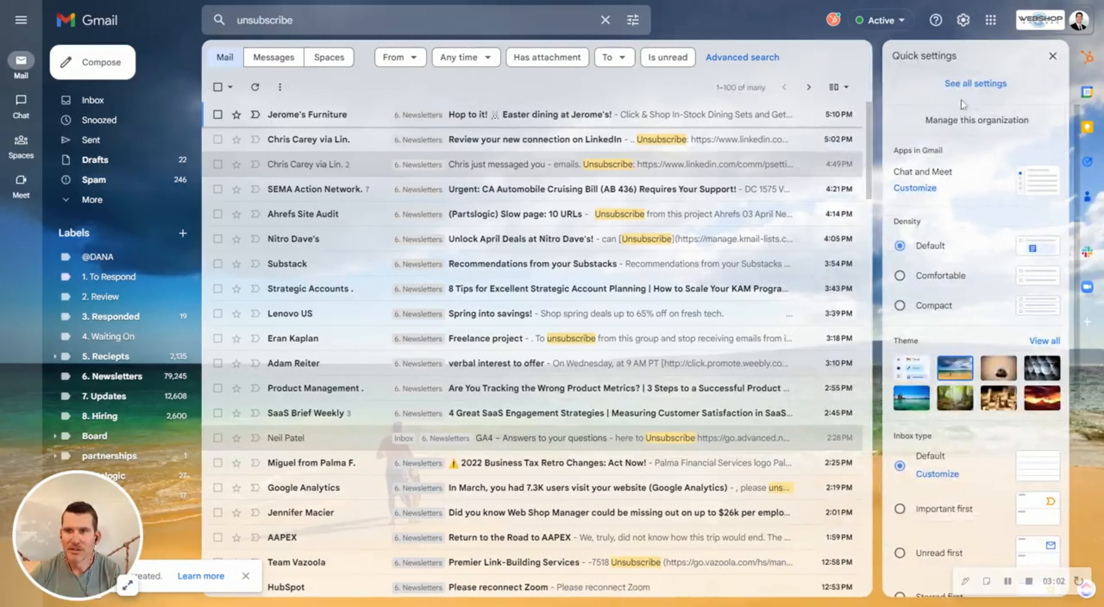
pyautogui.click(965, 86)
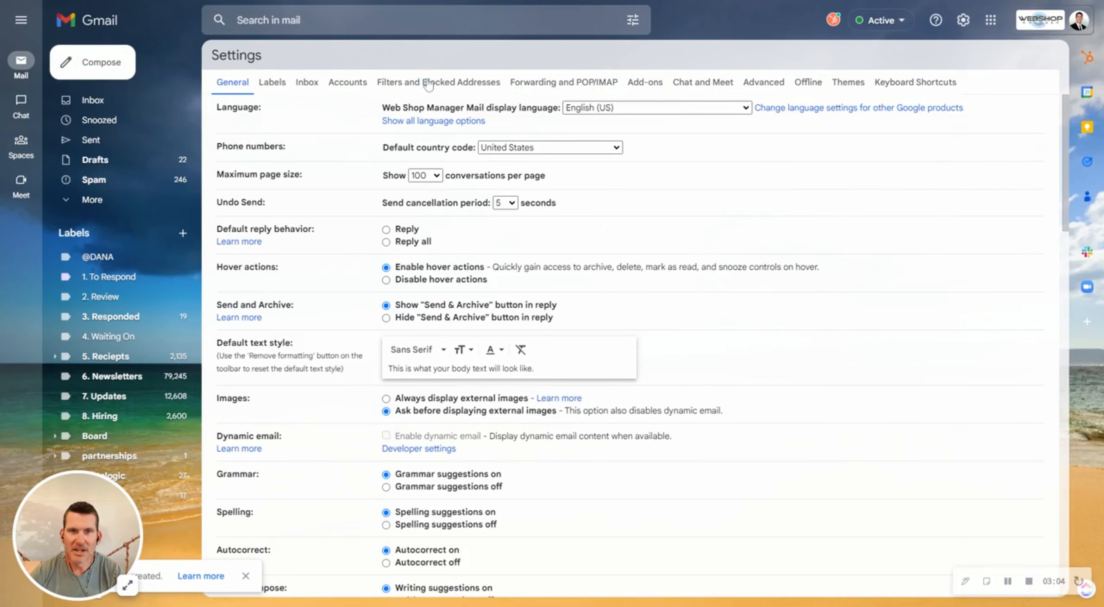
pyautogui.click(425, 84)
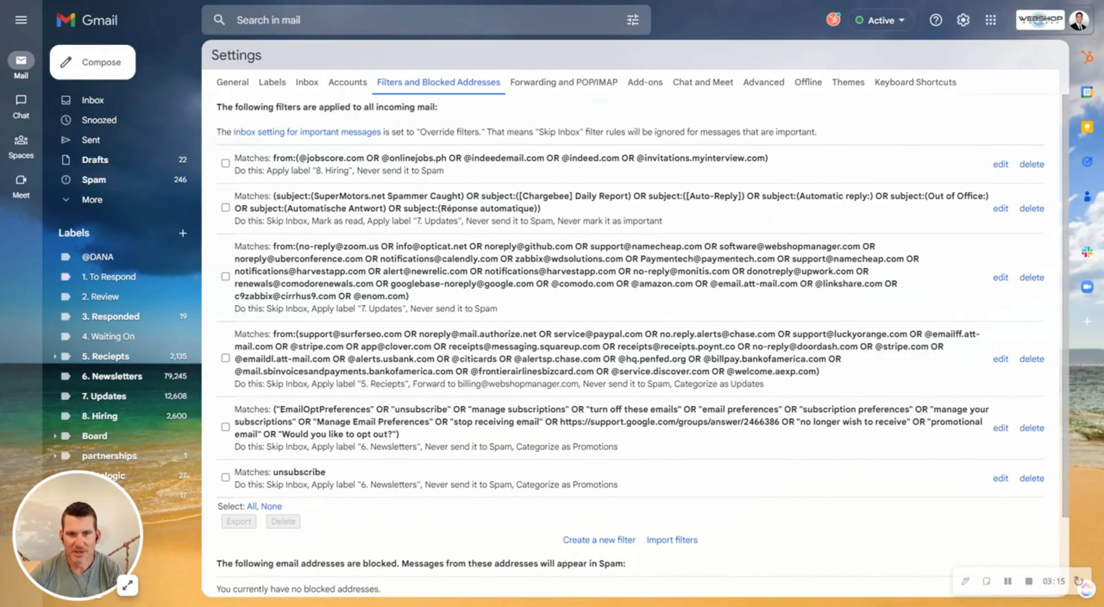
# Extend the new filter's criteria to unsubscribe OR "manage subscriptions", keeping its actions, and update the filter
pyautogui.moveTo(472, 409); pyautogui.dragTo(566, 410)
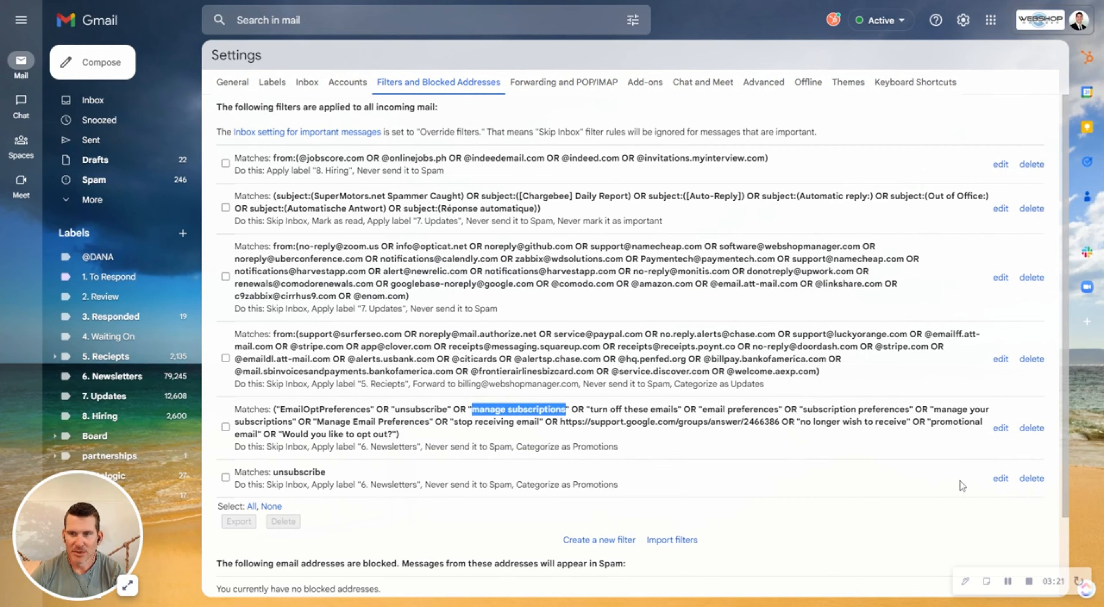
pyautogui.click(1000, 478)
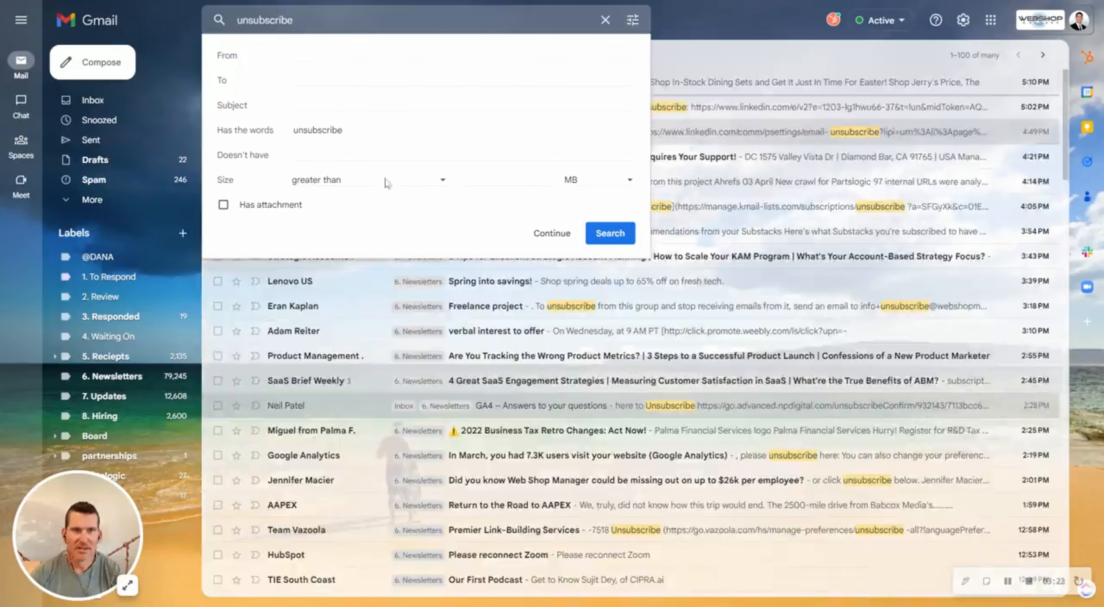
pyautogui.click(343, 130)
pyautogui.write('O')
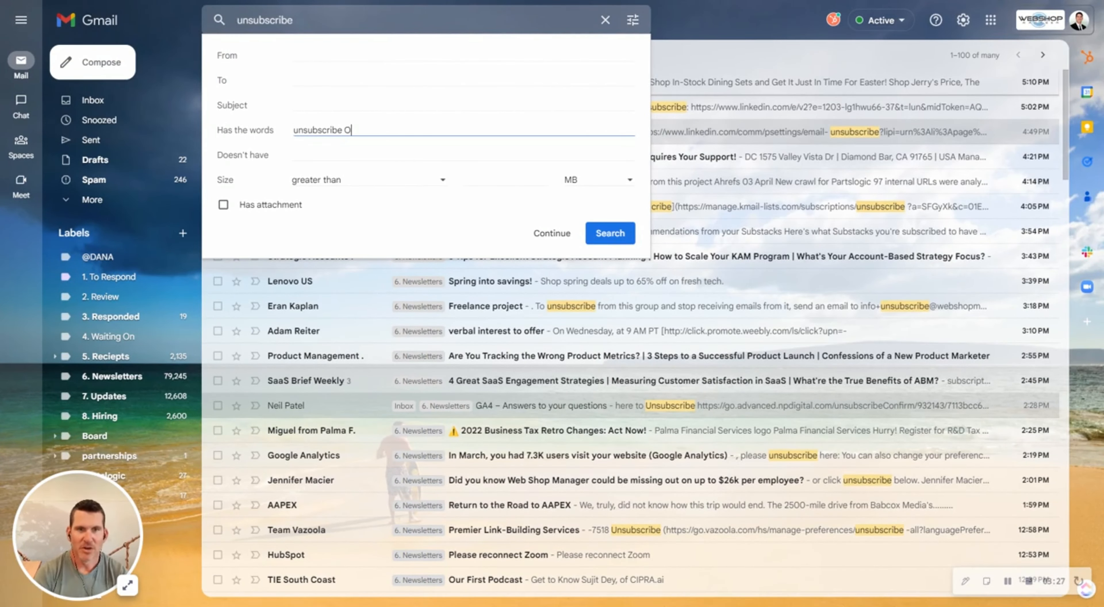
pyautogui.write('R "manage subscriptions')
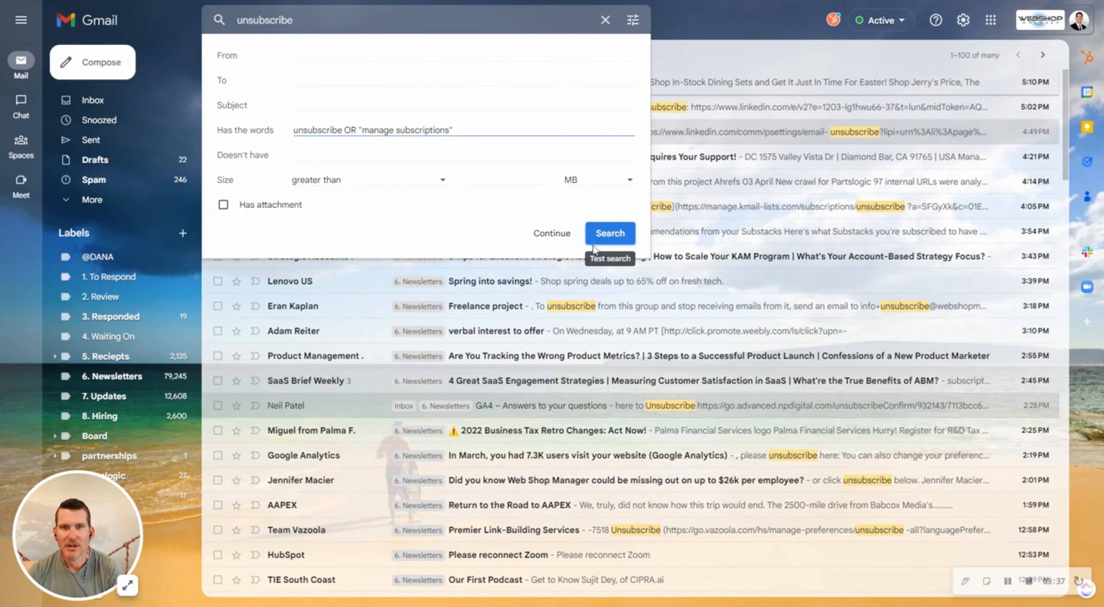
pyautogui.click(546, 239)
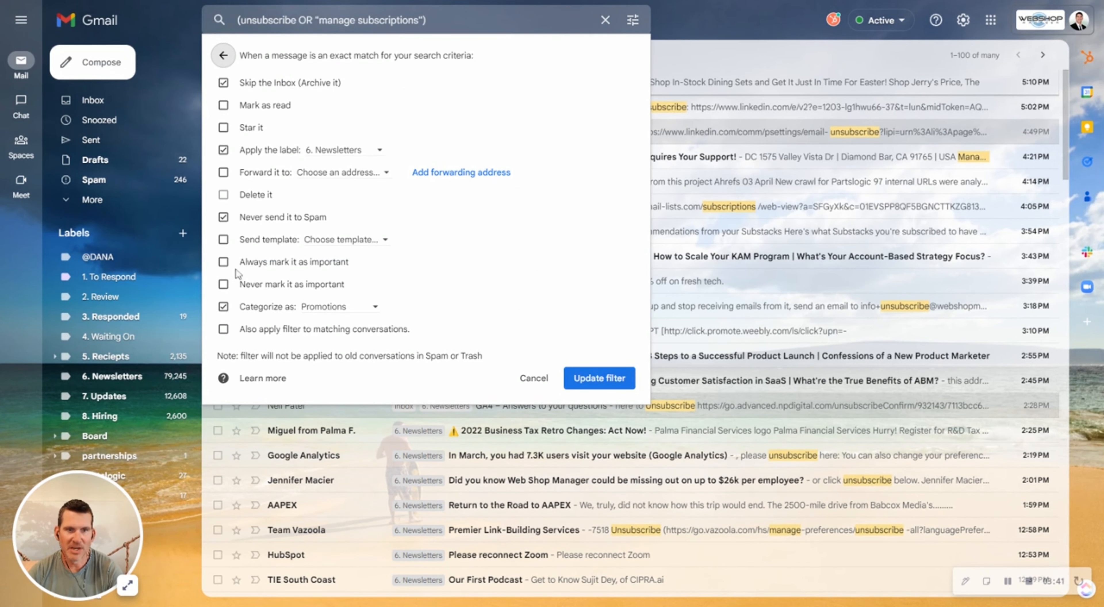
pyautogui.click(597, 383)
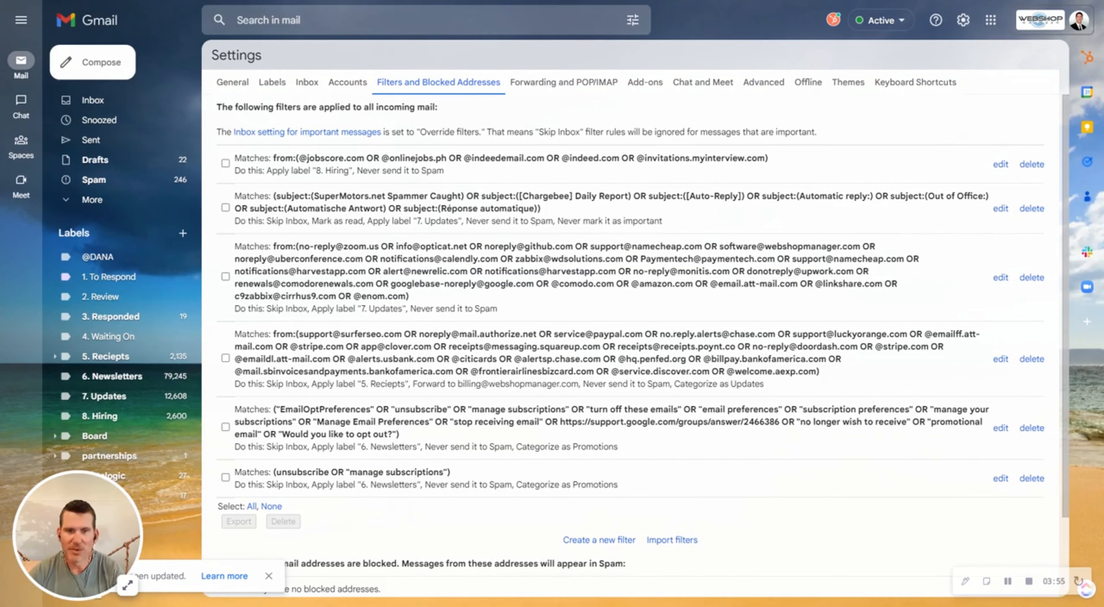
# Replace the new filter's criteria with the full opt-out phrase list copied from the existing "EmailOptPreferences" filter, and update the filter
pyautogui.moveTo(275, 409)
pyautogui.mouseDown()
pyautogui.moveTo(367, 410)
pyautogui.moveTo(405, 435)
pyautogui.moveTo(276, 409)
pyautogui.mouseUp()
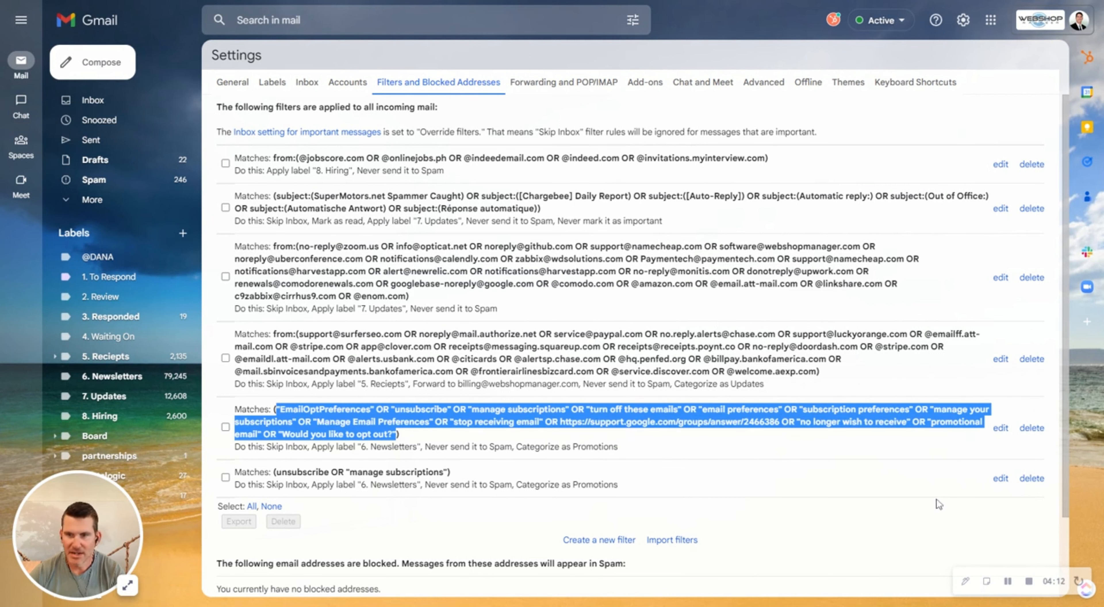
pyautogui.click(1001, 478)
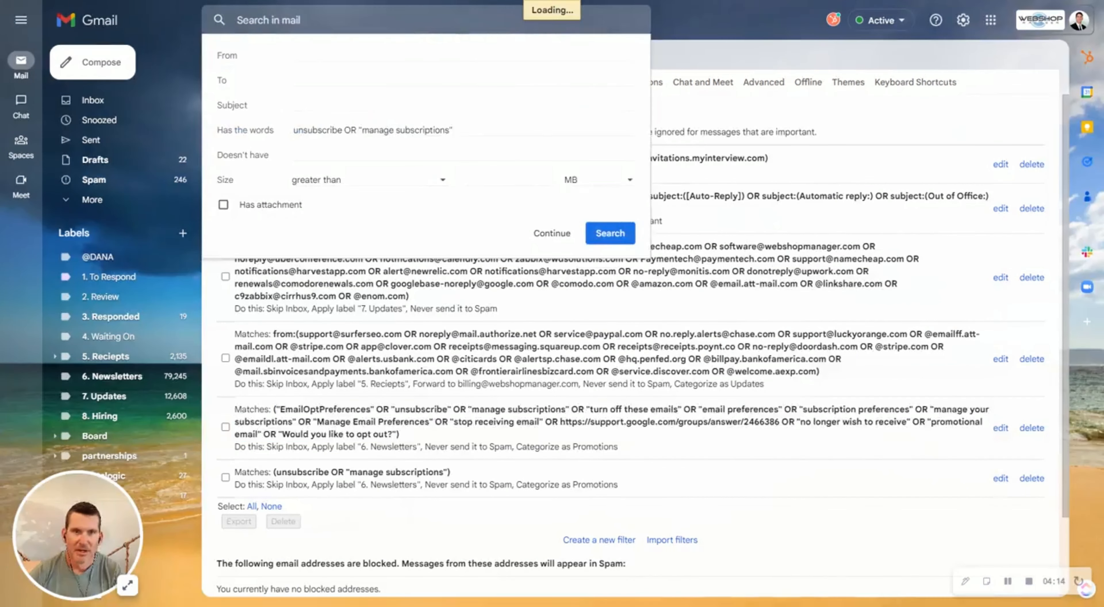
pyautogui.hotkey('ctrl', 'v')
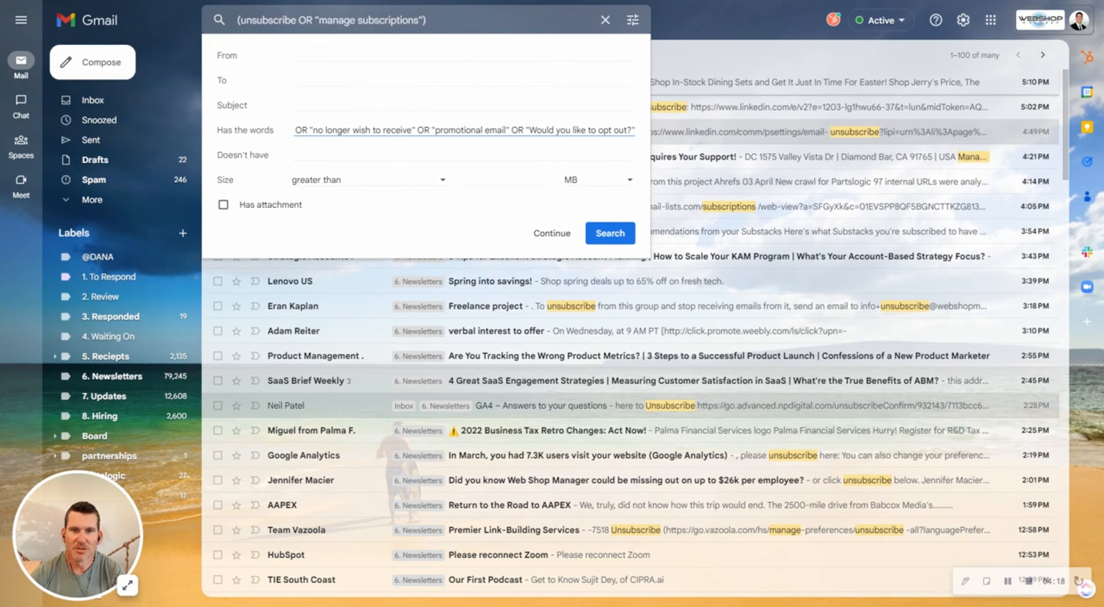
pyautogui.click(551, 237)
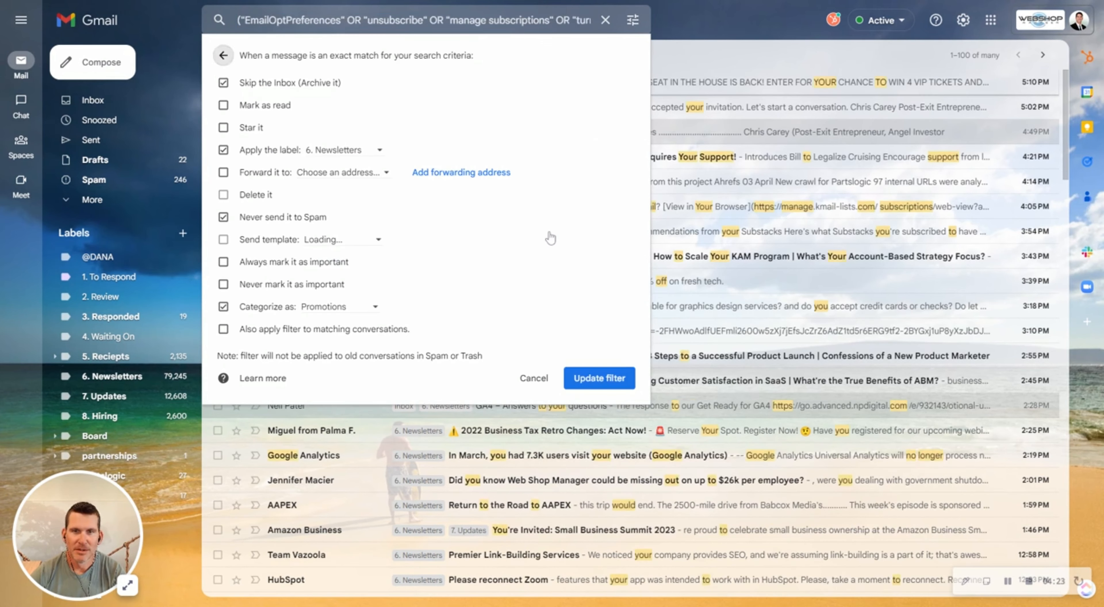
pyautogui.click(590, 383)
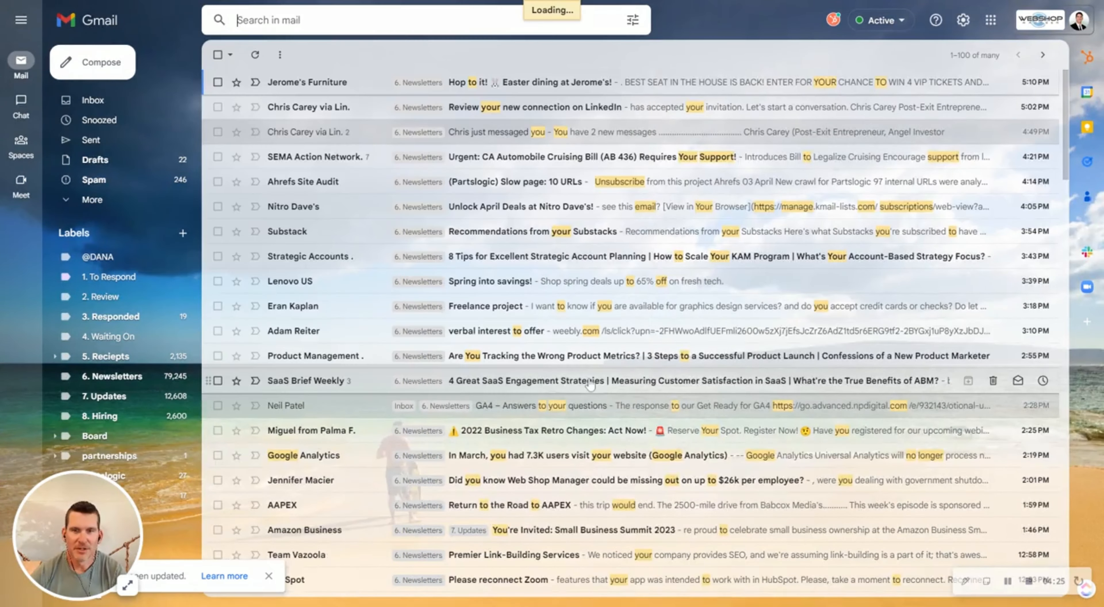